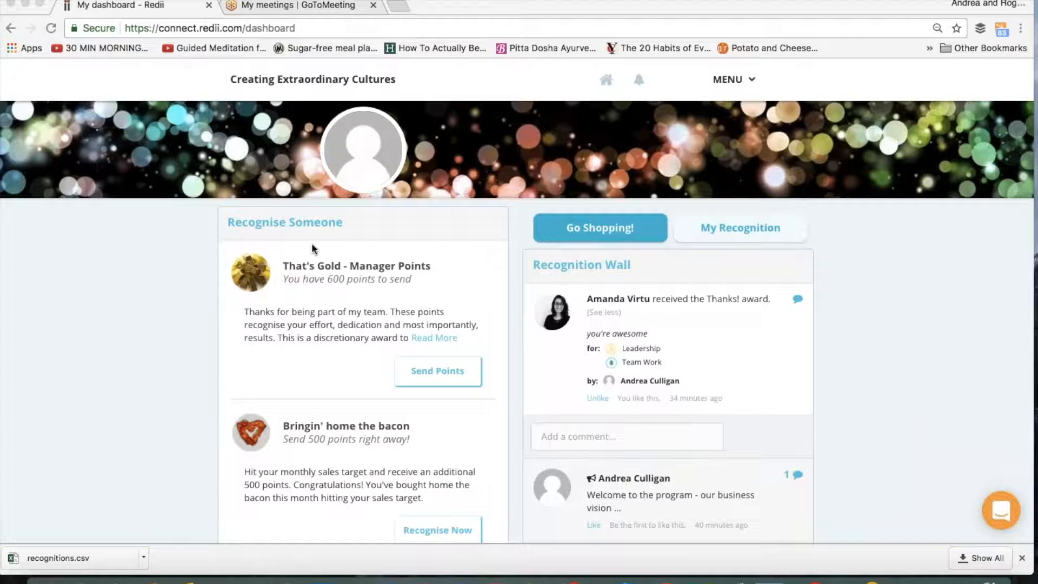
# Examine the dashboard's Recognise Someone awards and the full list of available awards with their descriptions and point values.
pyautogui.scroll(-3, 312, 246)
pyautogui.scroll(-10, 311, 242)
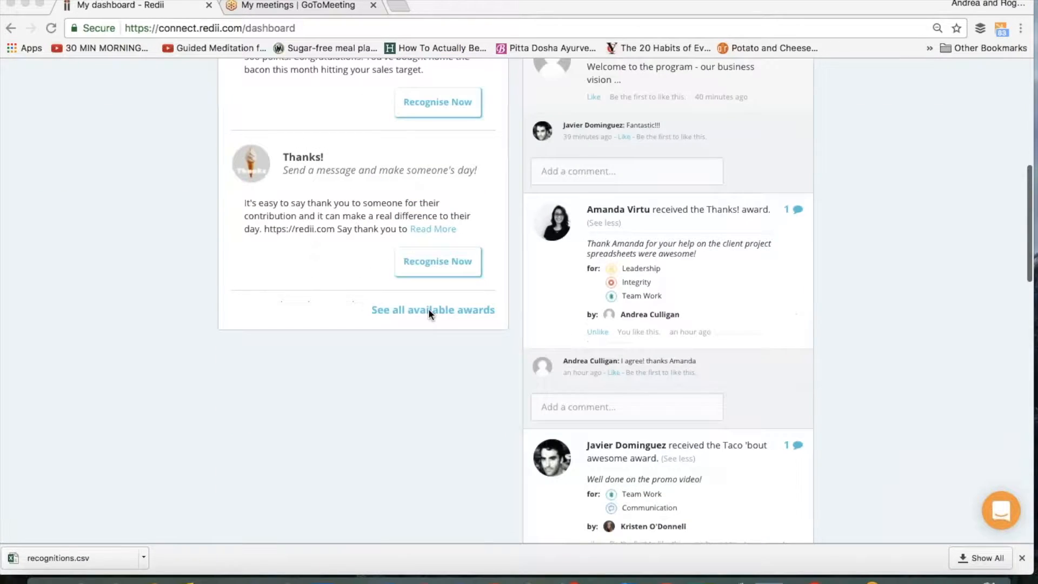
pyautogui.scroll(12, 312, 242)
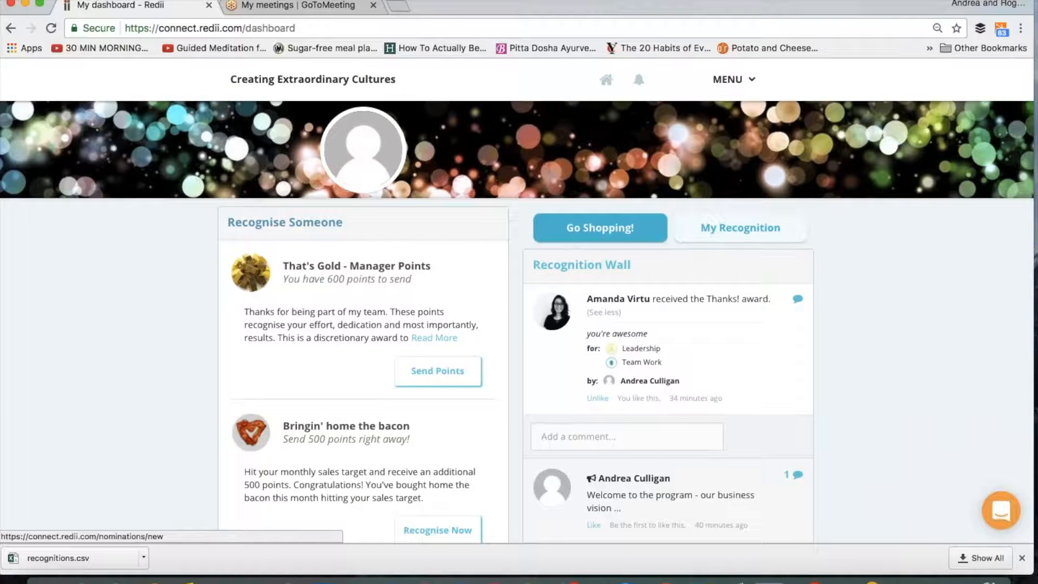
pyautogui.scroll(-12, 437, 372)
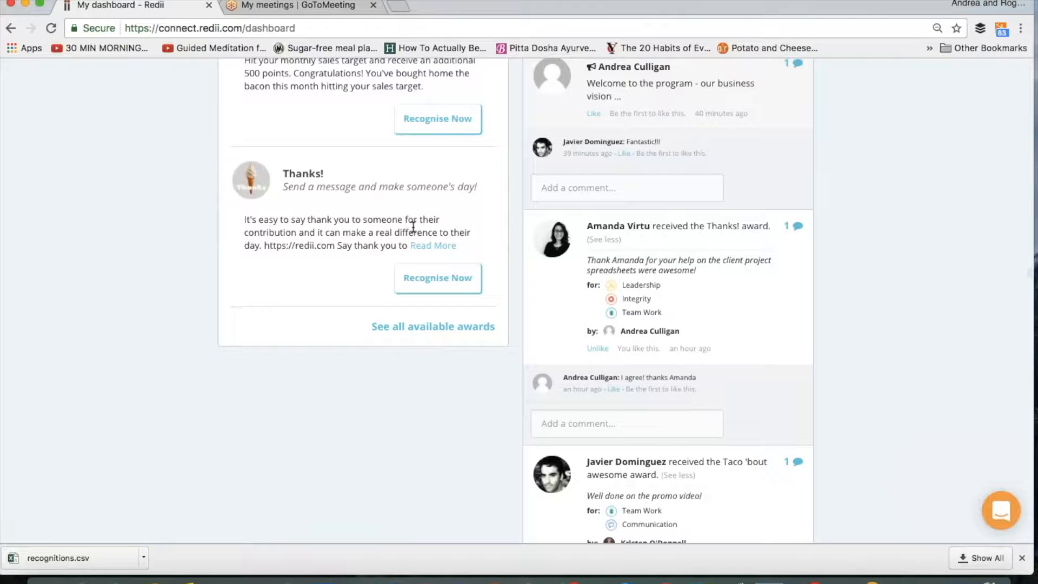
pyautogui.scroll(8, 413, 227)
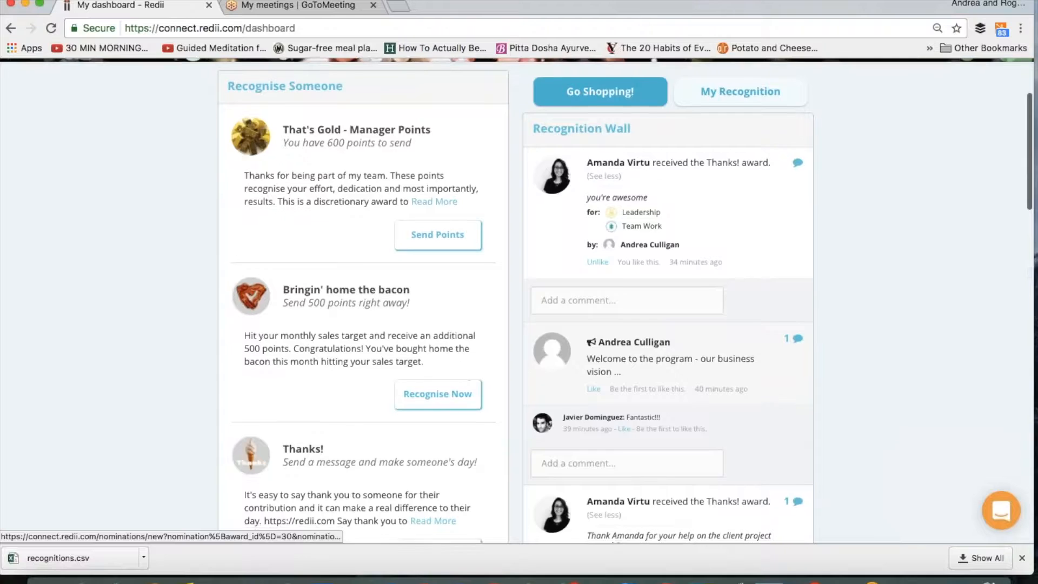
pyautogui.scroll(-5, 419, 408)
pyautogui.click(422, 411)
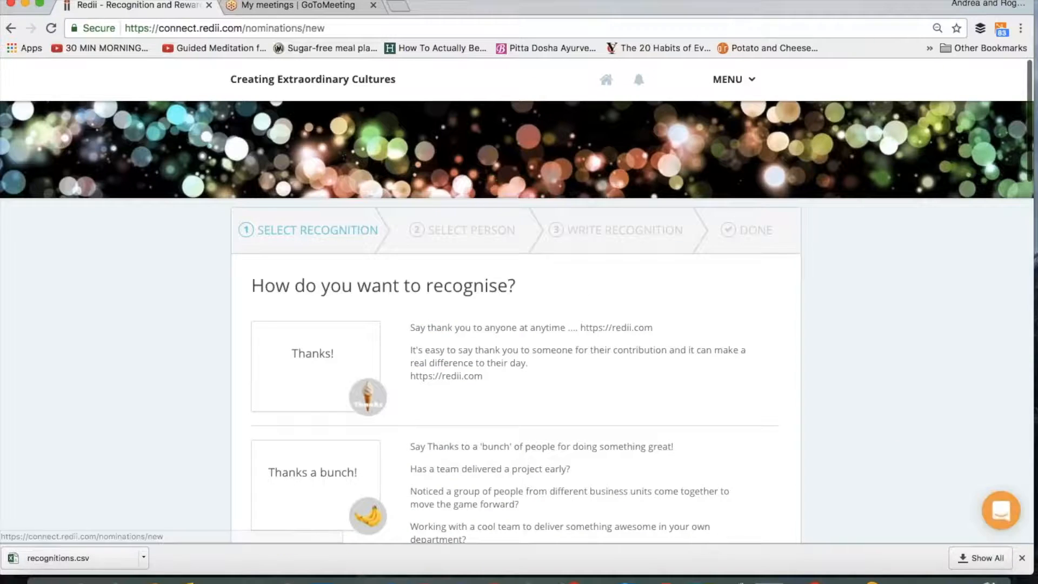
pyautogui.scroll(-2, 516, 300)
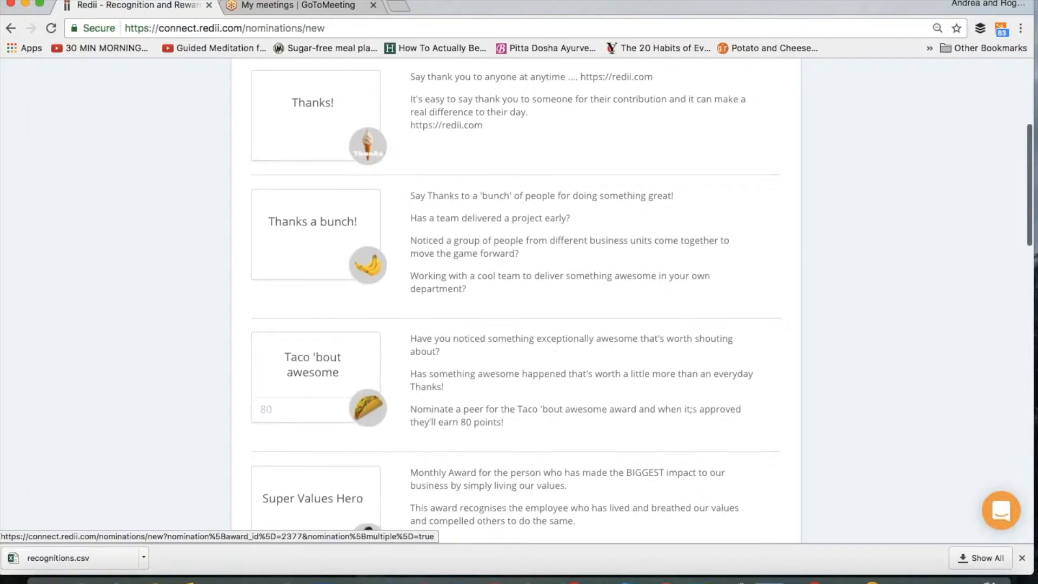
pyautogui.scroll(-3, 517, 301)
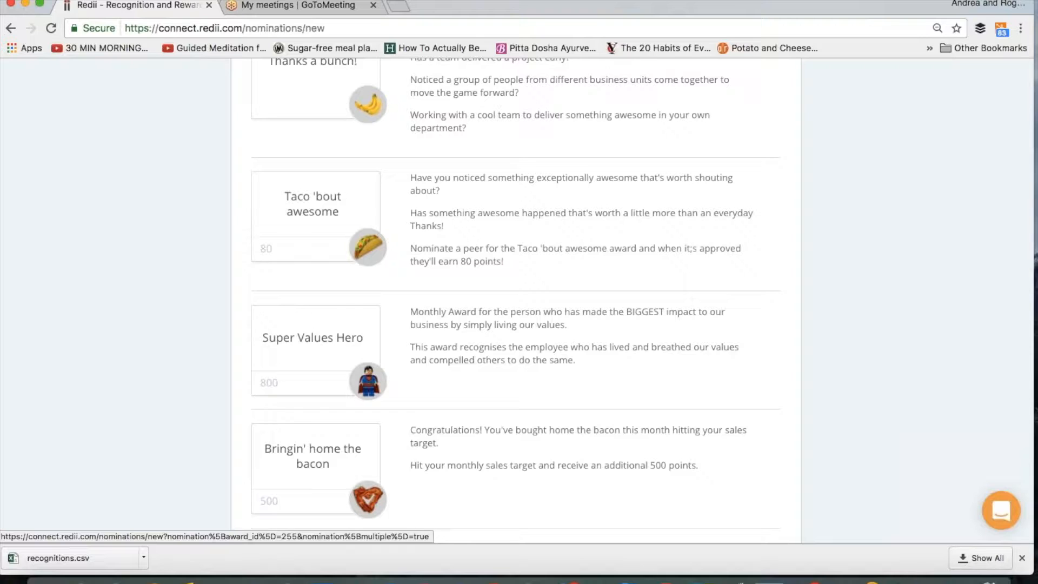
pyautogui.scroll(-5, 339, 332)
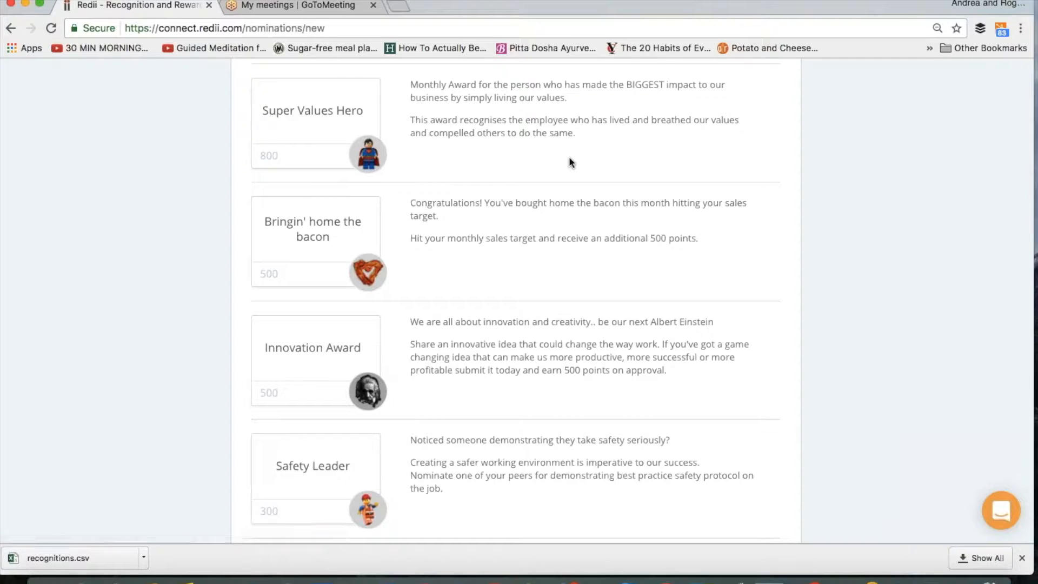
pyautogui.scroll(10, 568, 157)
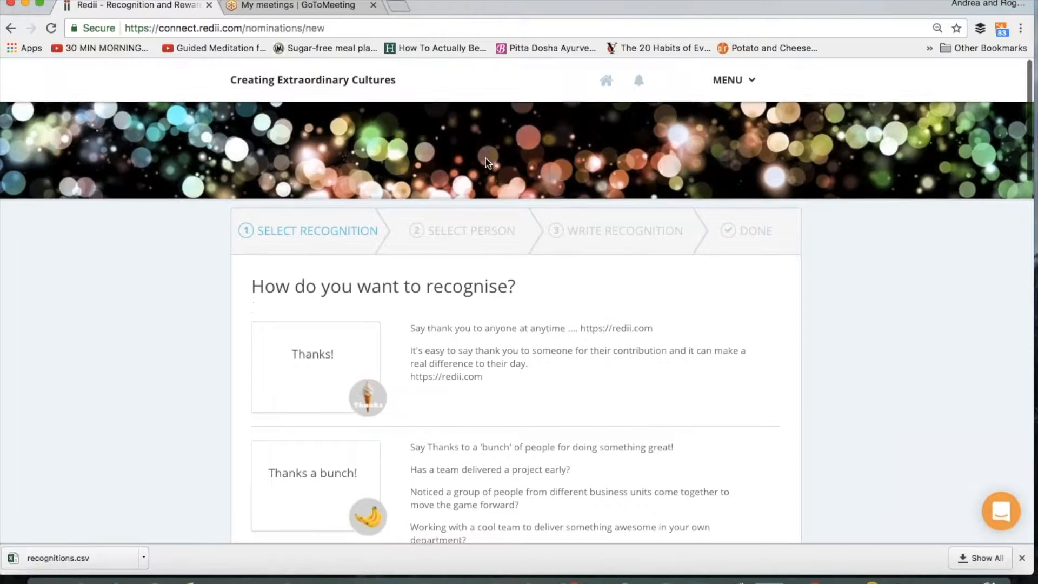
# Return to the dashboard and post the comment "Thanks" on the newest Recognition Wall entry.
pyautogui.click(11, 27)
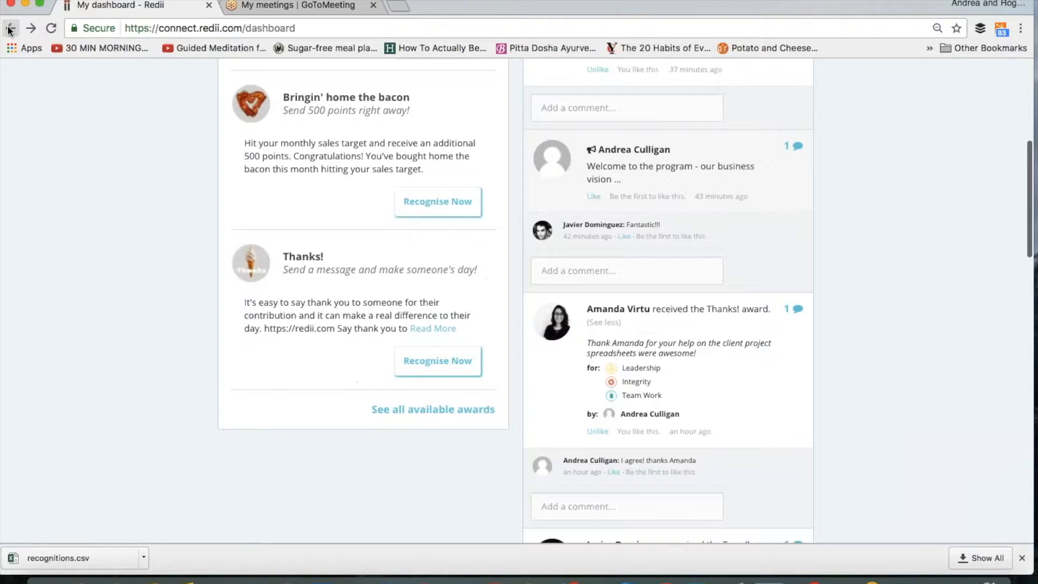
pyautogui.scroll(6, 324, 144)
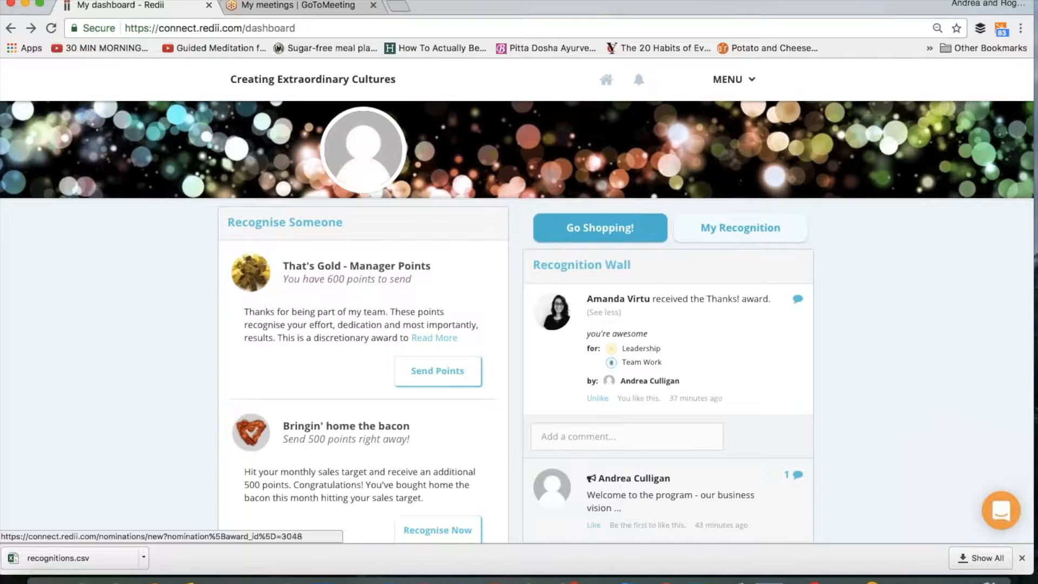
pyautogui.scroll(-3, 605, 297)
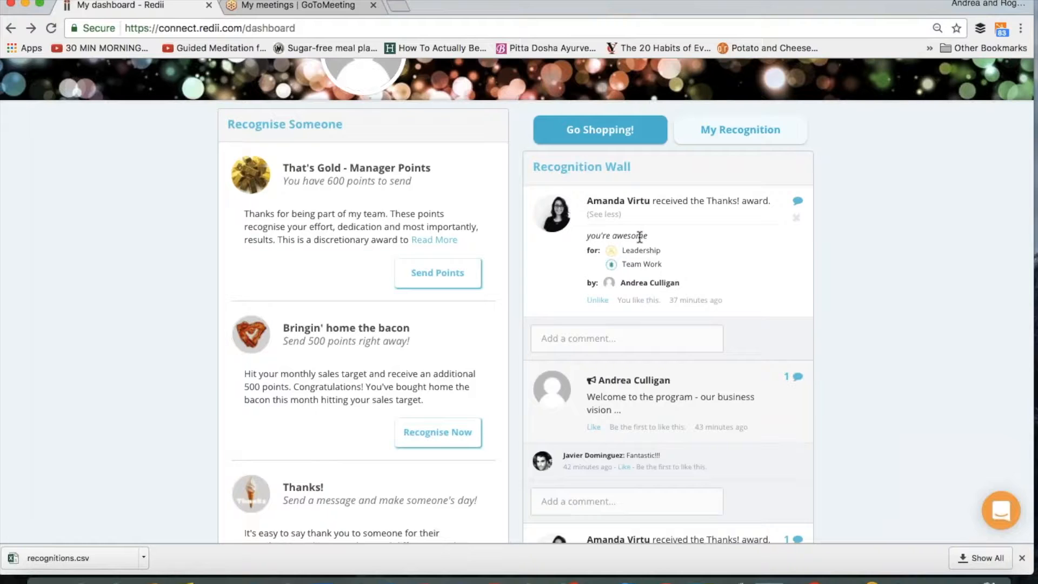
pyautogui.click(623, 341)
pyautogui.write('Thanks')
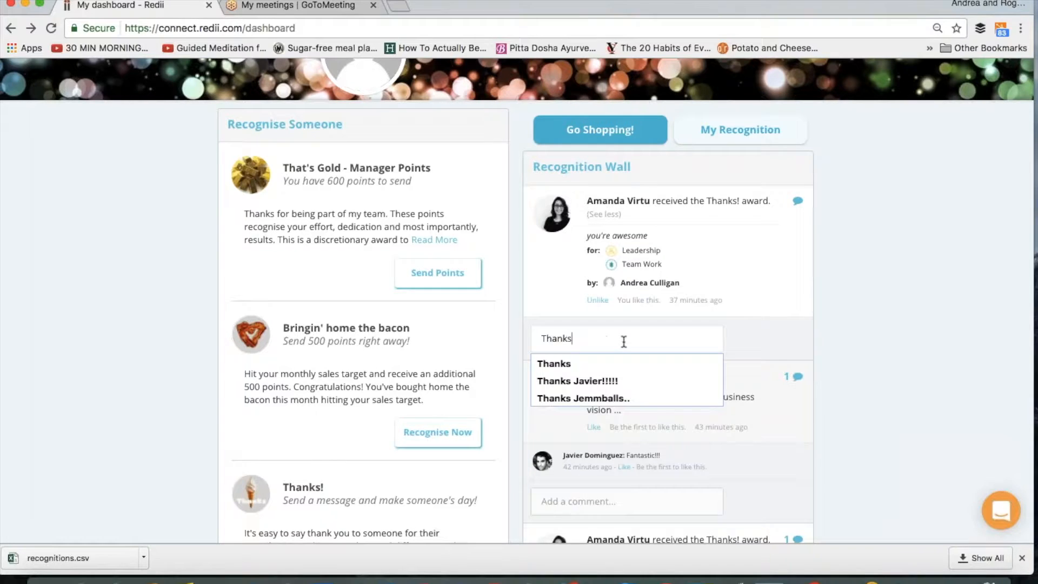
pyautogui.press('Return')
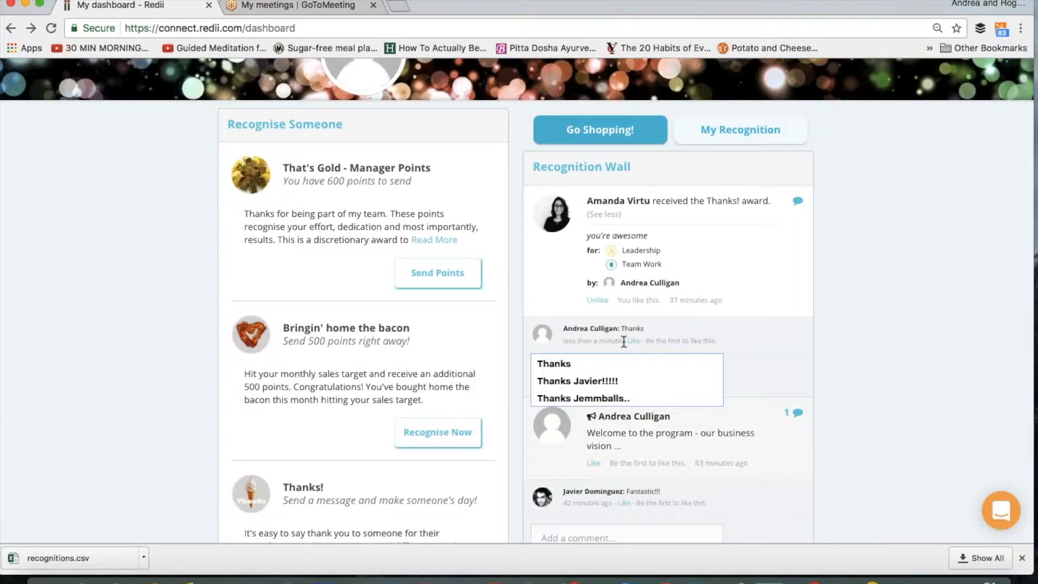
pyautogui.click(922, 346)
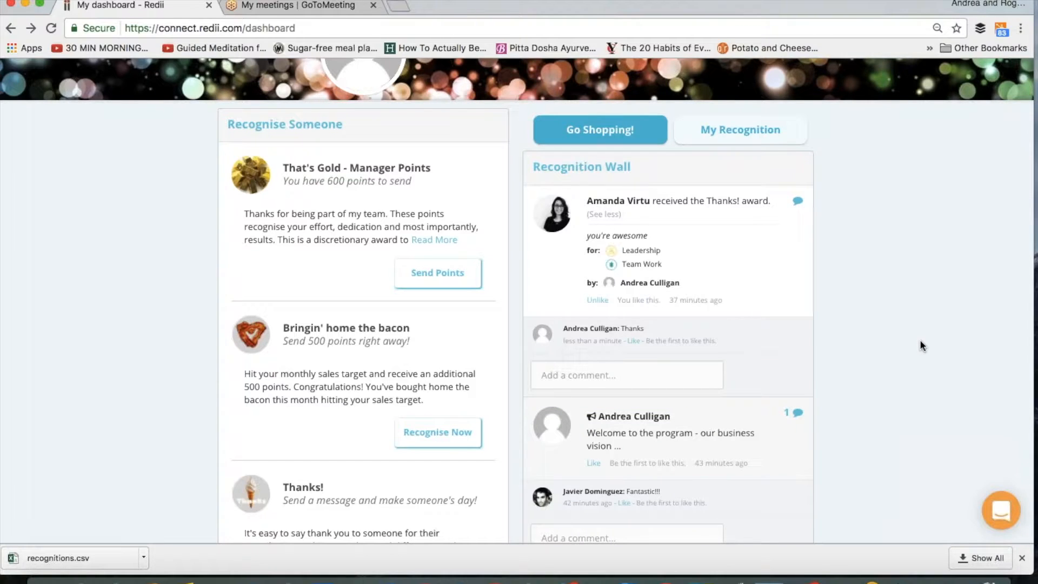
# Start a Thanks! recognition from the dashboard, find and select the Customer Success Manager as recipient, and proceed to writing it.
pyautogui.scroll(-5, 438, 368)
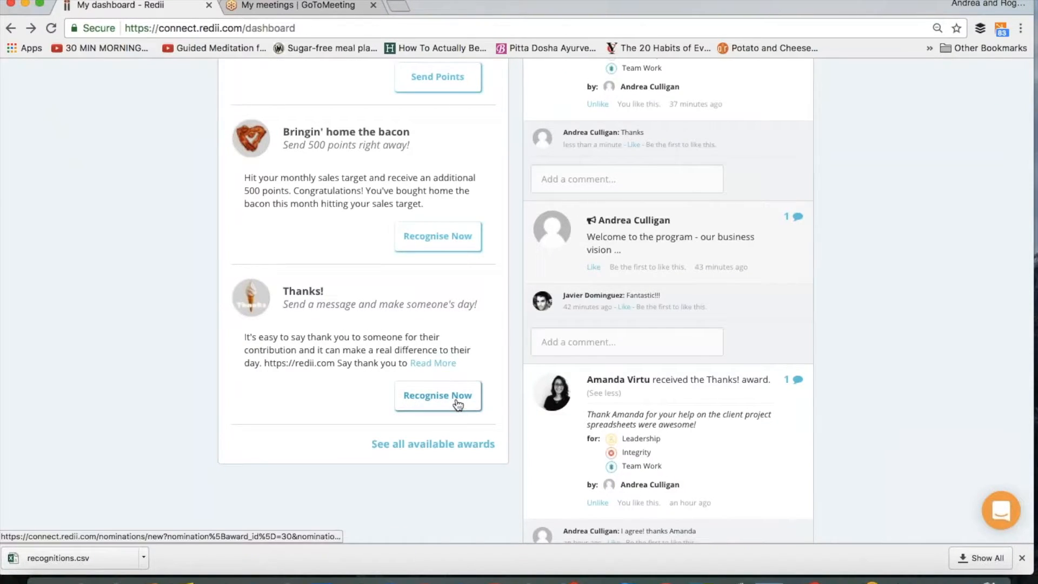
pyautogui.click(459, 400)
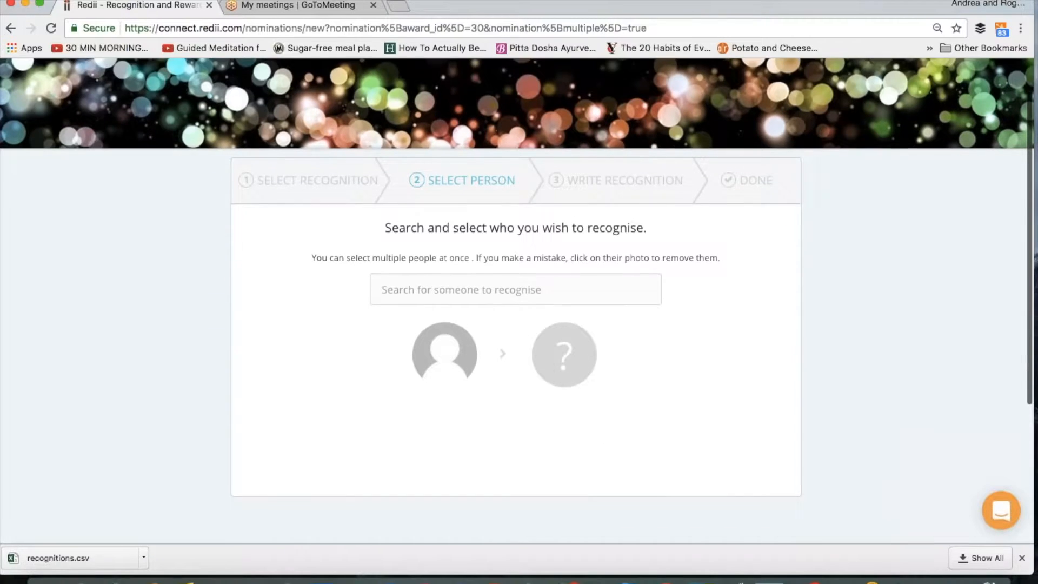
pyautogui.scroll(-1, 517, 276)
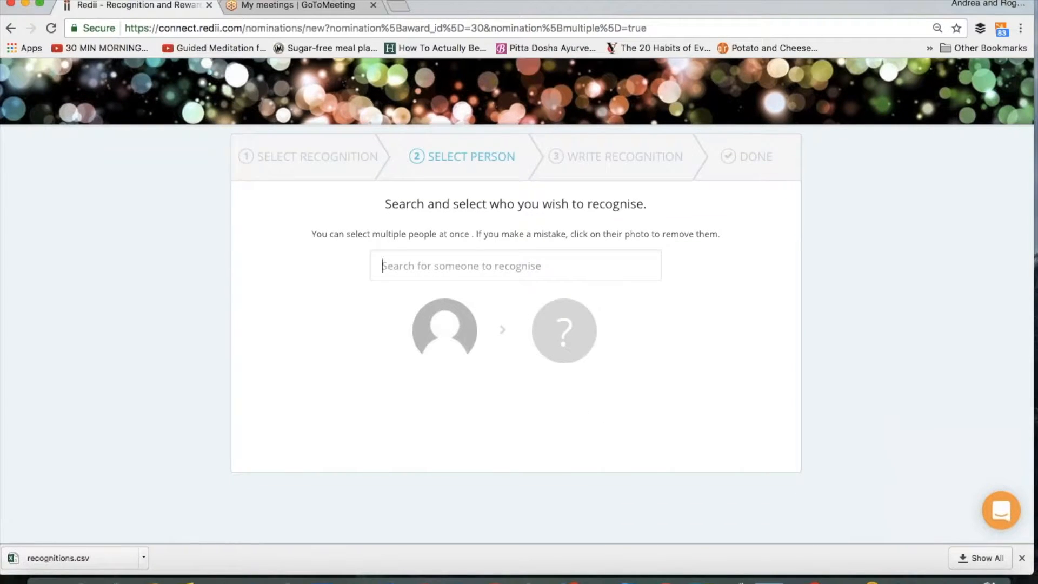
pyautogui.write('Amanda')
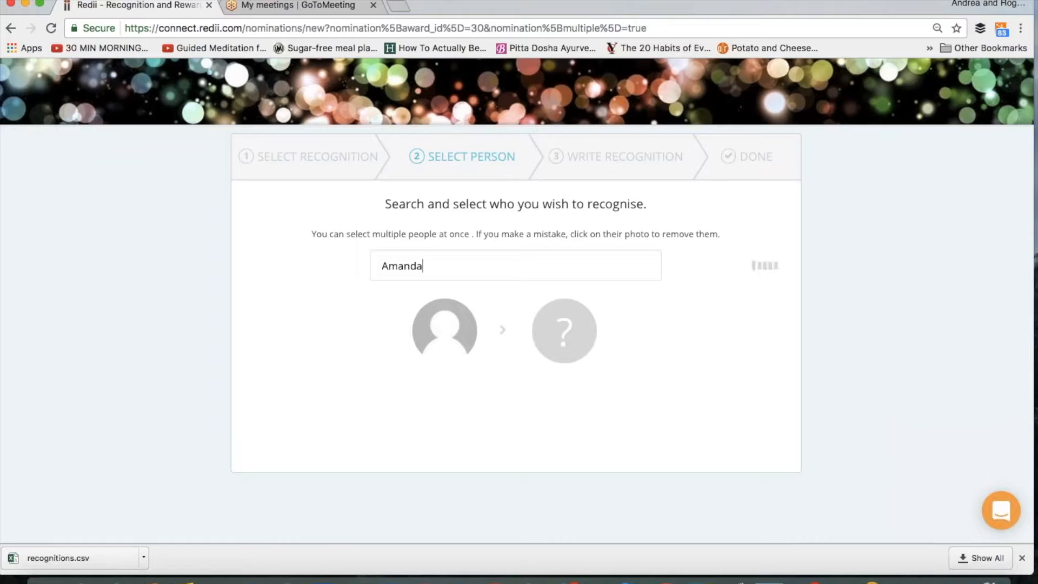
pyautogui.click(323, 407)
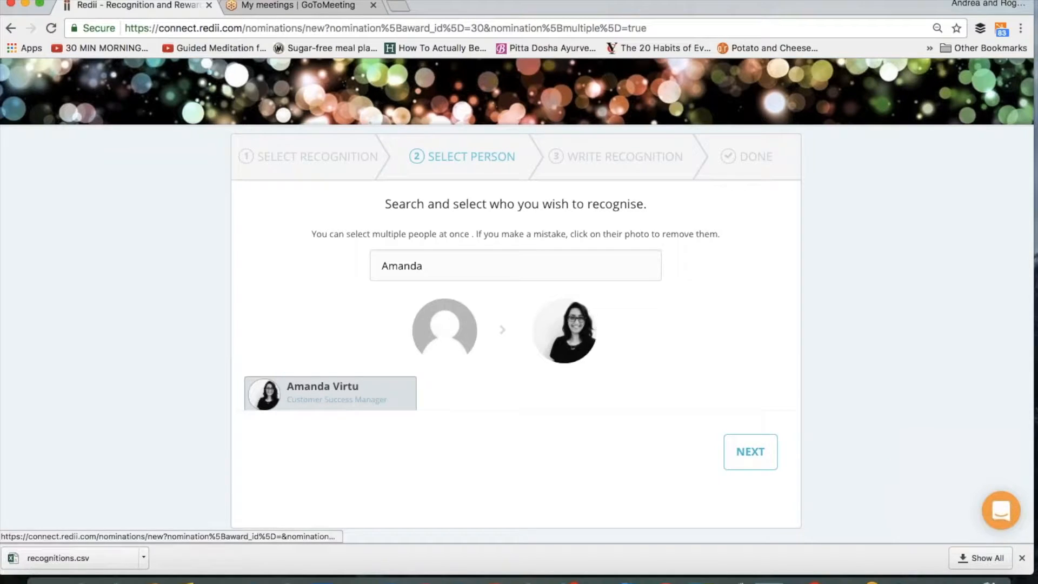
pyautogui.click(768, 452)
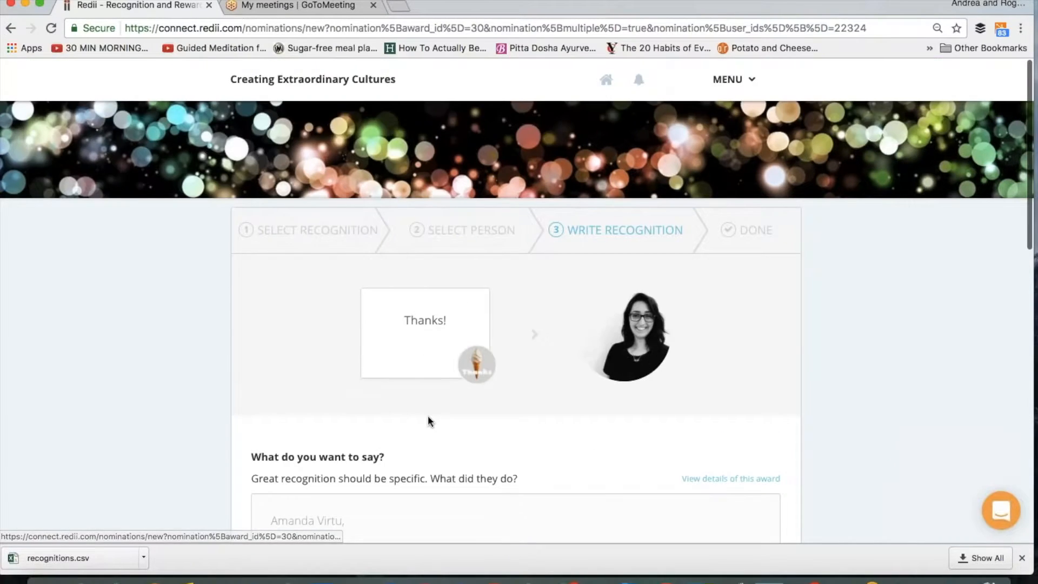
# Write the message "Thanks for being awesome!", tag it with Communication and Integrity, and send the recognition.
pyautogui.write('Thanks for being awesome!')
pyautogui.scroll(-5, 529, 492)
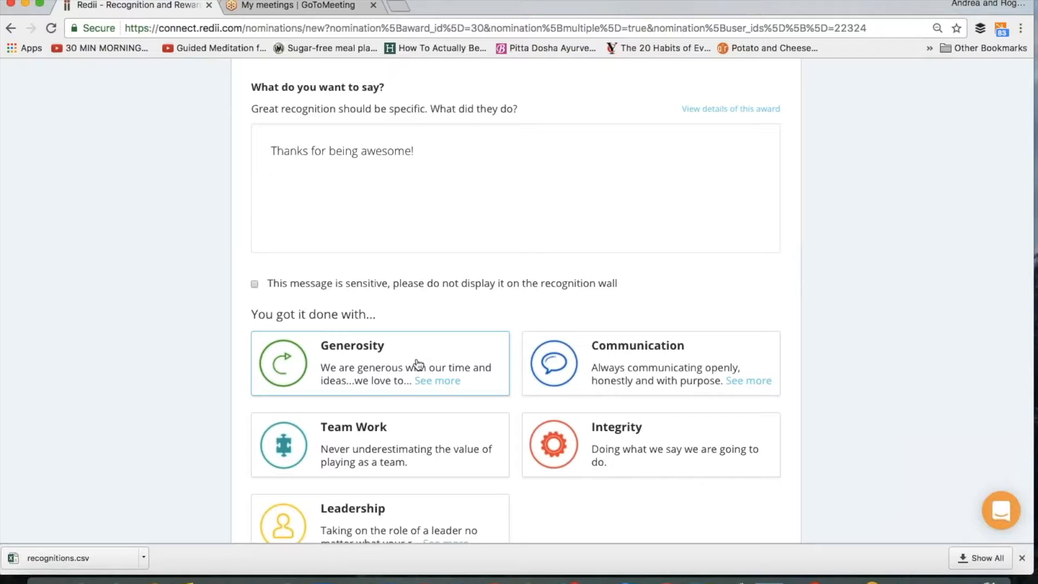
pyautogui.click(675, 381)
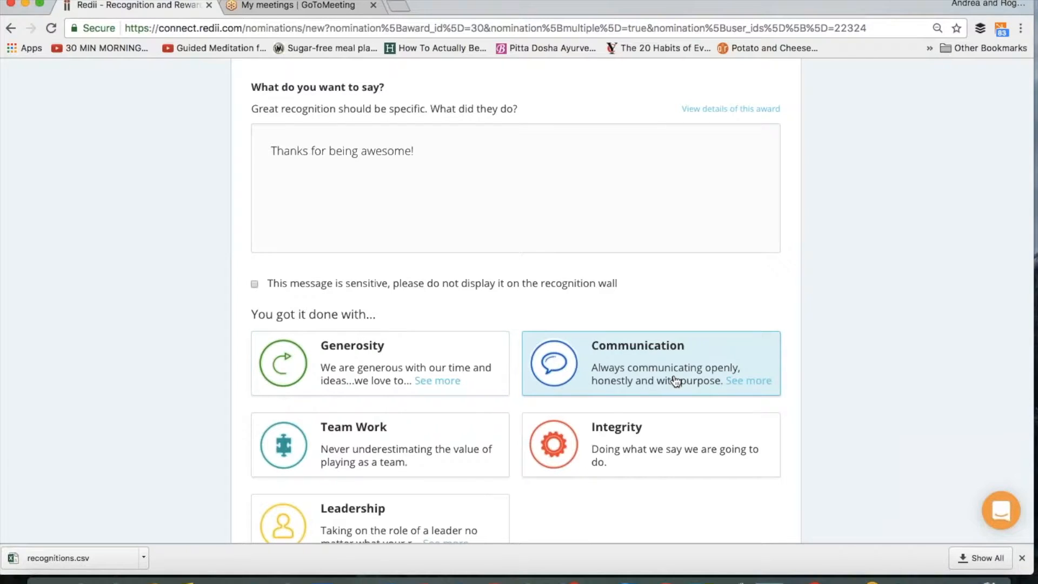
pyautogui.click(641, 446)
pyautogui.scroll(-4, 641, 446)
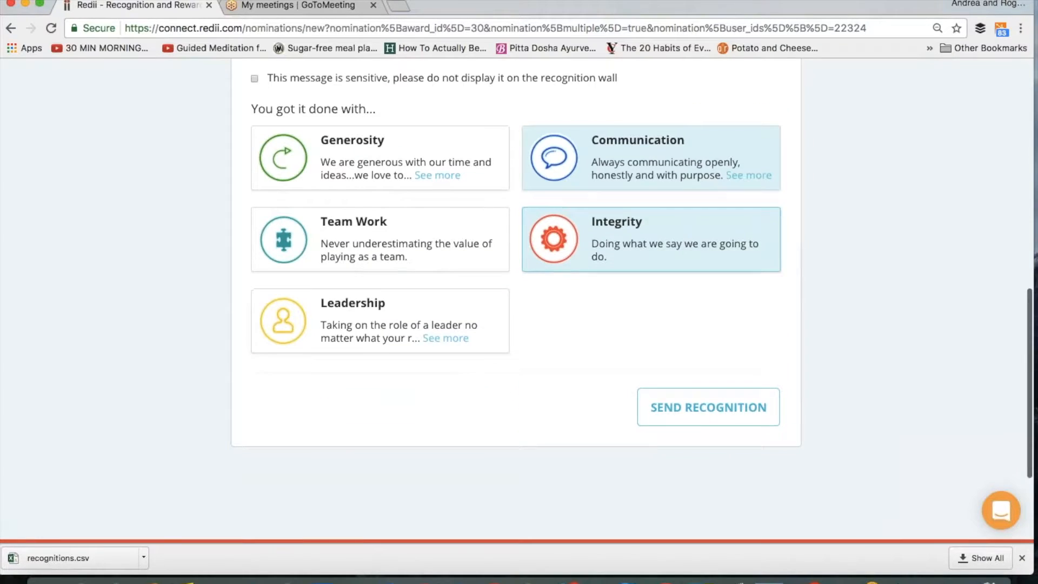
pyautogui.click(695, 425)
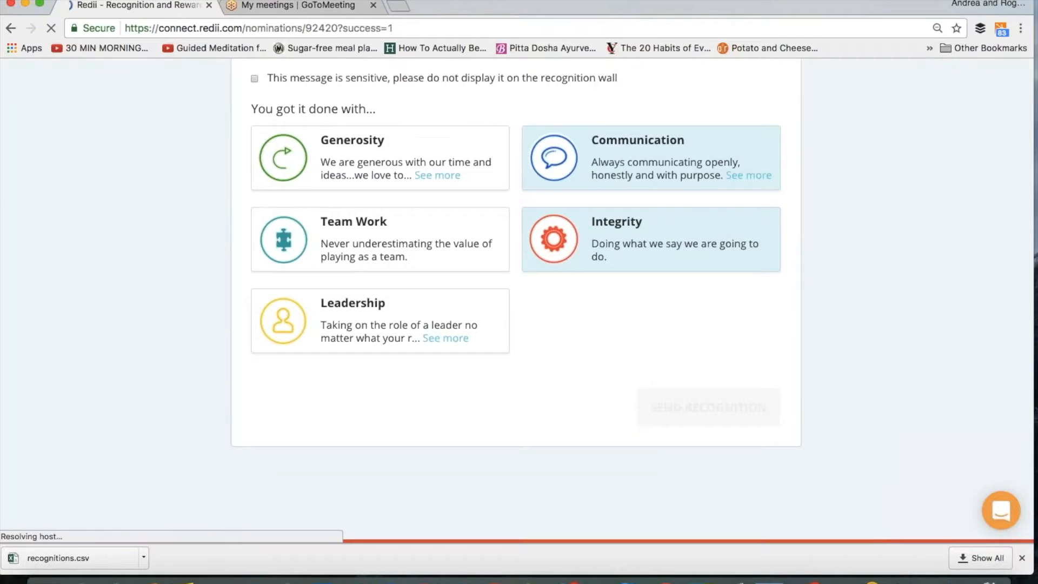
# Finish recognising for now and review the new Thanks! post on the dashboard's Recognition Wall.
pyautogui.scroll(-3, 585, 431)
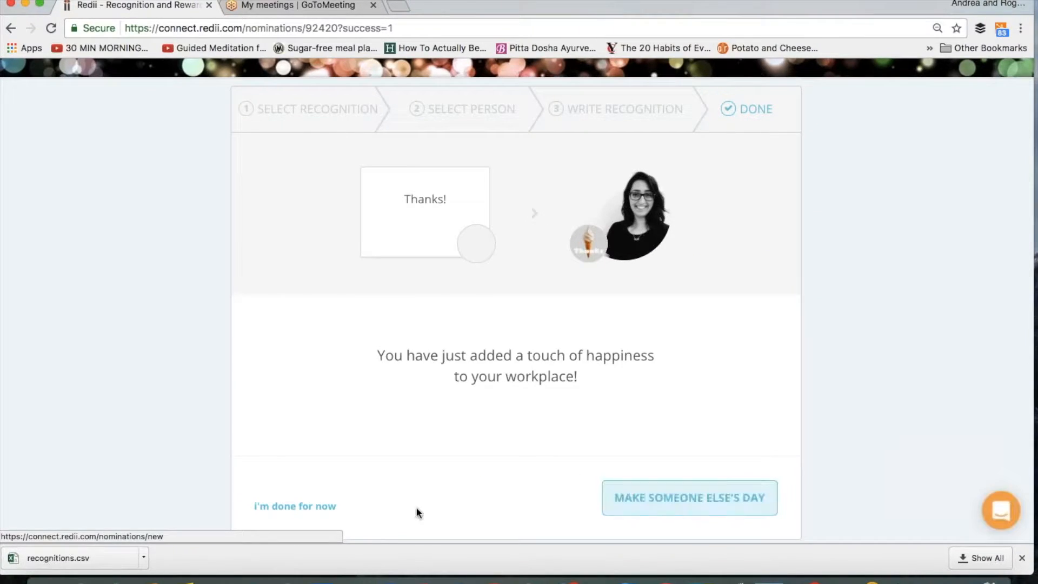
pyautogui.click(300, 505)
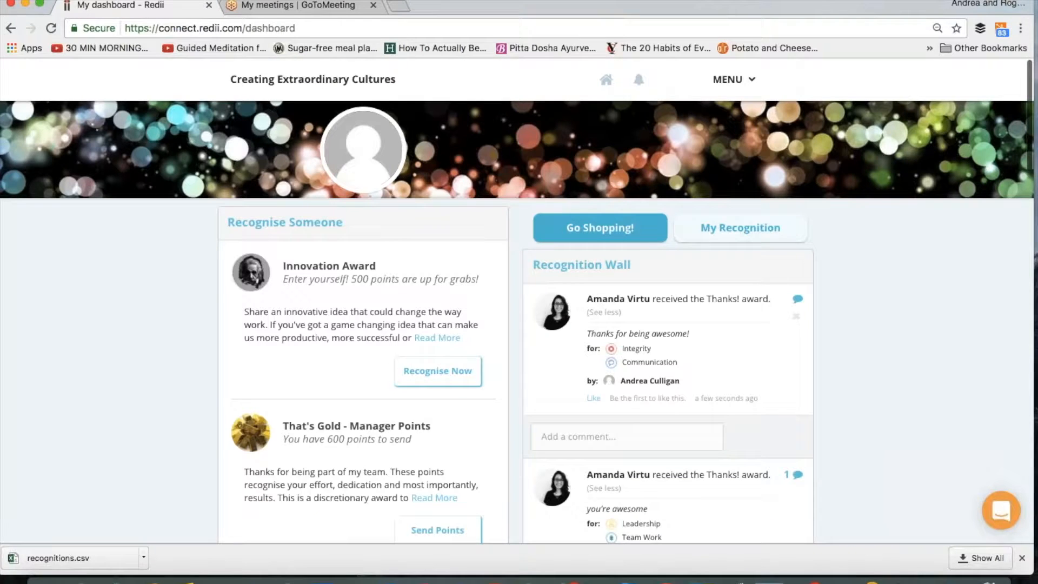
pyautogui.scroll(-3, 846, 349)
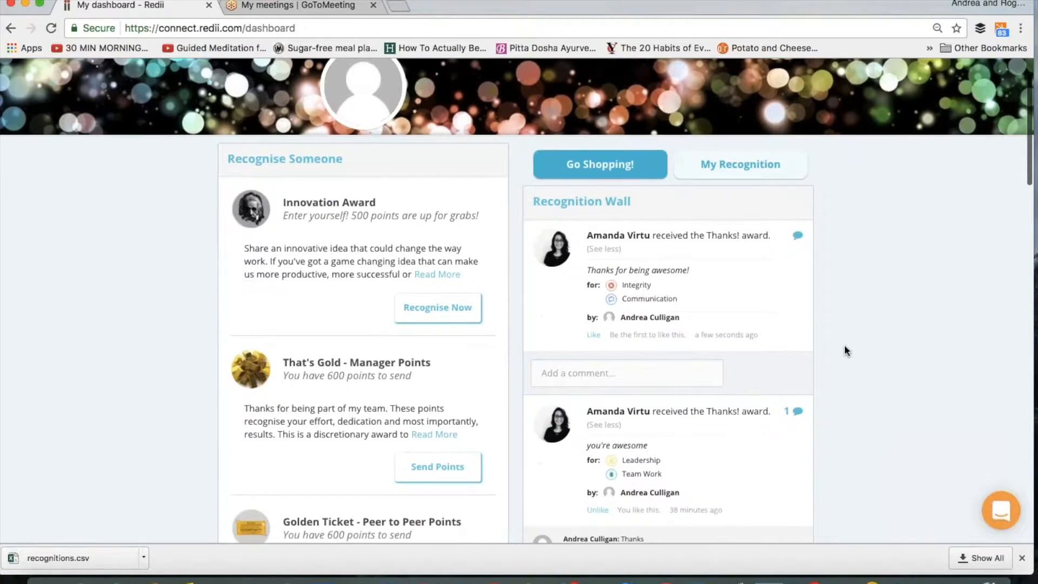
pyautogui.scroll(3, 844, 344)
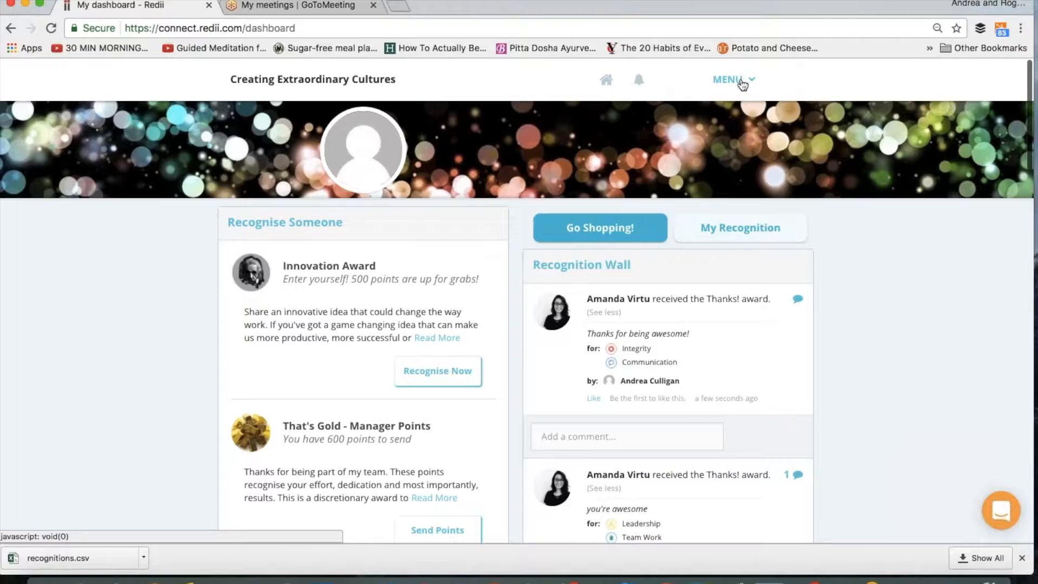
# Open the program's admin area and view its API settings.
pyautogui.click(742, 81)
pyautogui.click(697, 308)
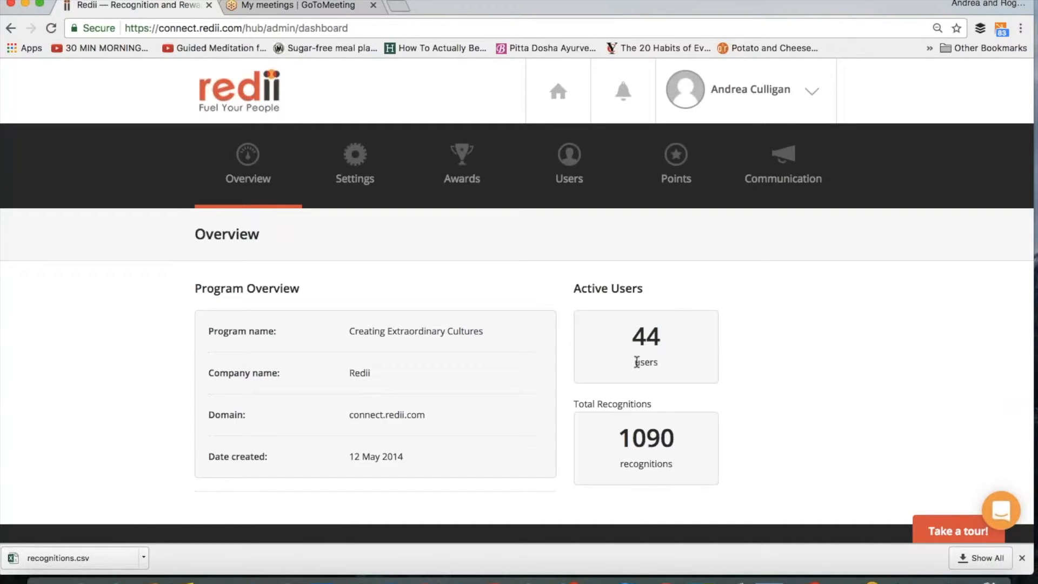
pyautogui.click(355, 163)
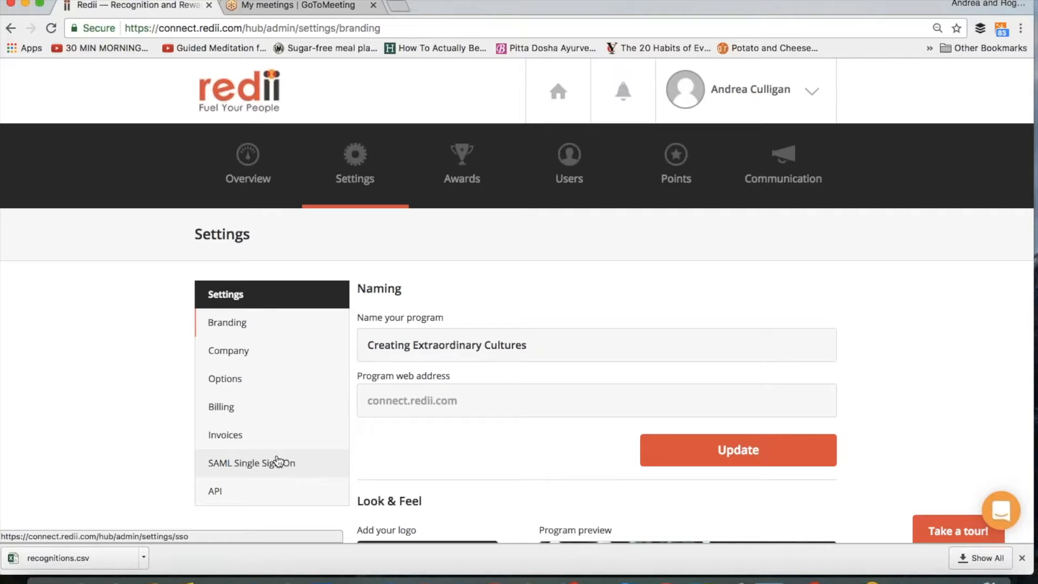
pyautogui.click(269, 489)
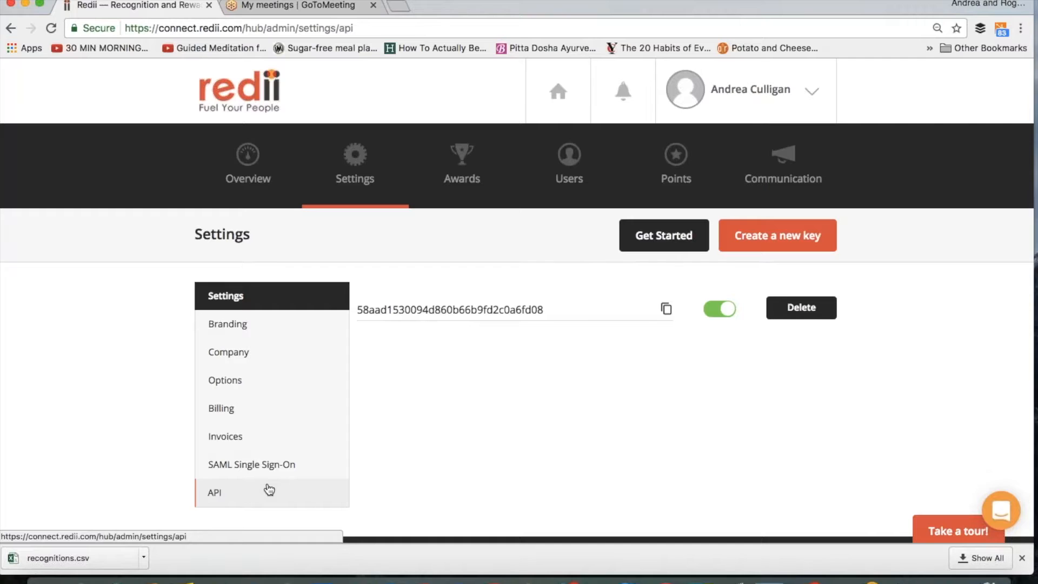
# Open a new award form from the awards list and review its Details fields.
pyautogui.click(474, 164)
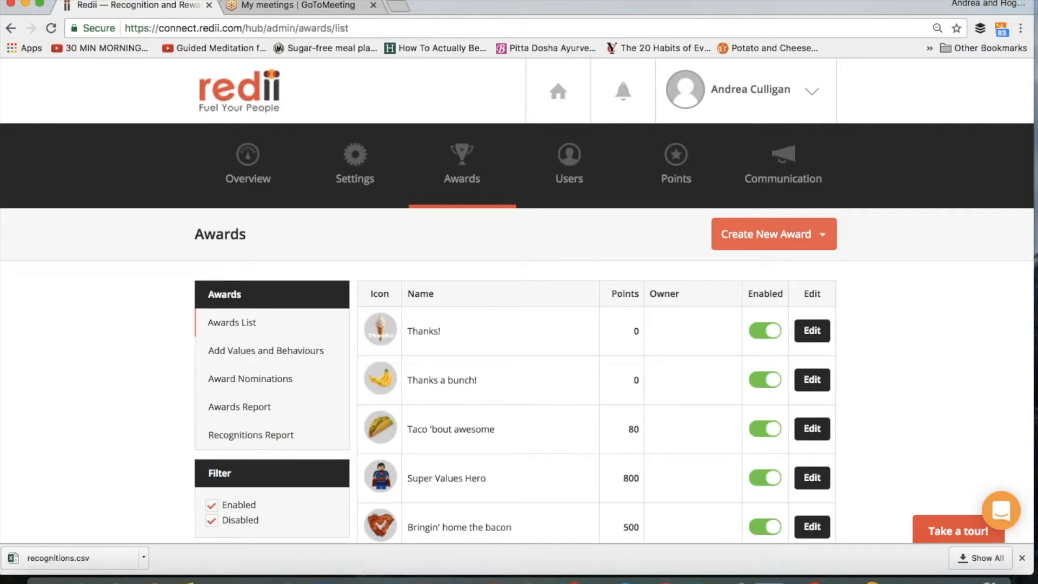
pyautogui.click(738, 238)
pyautogui.click(737, 238)
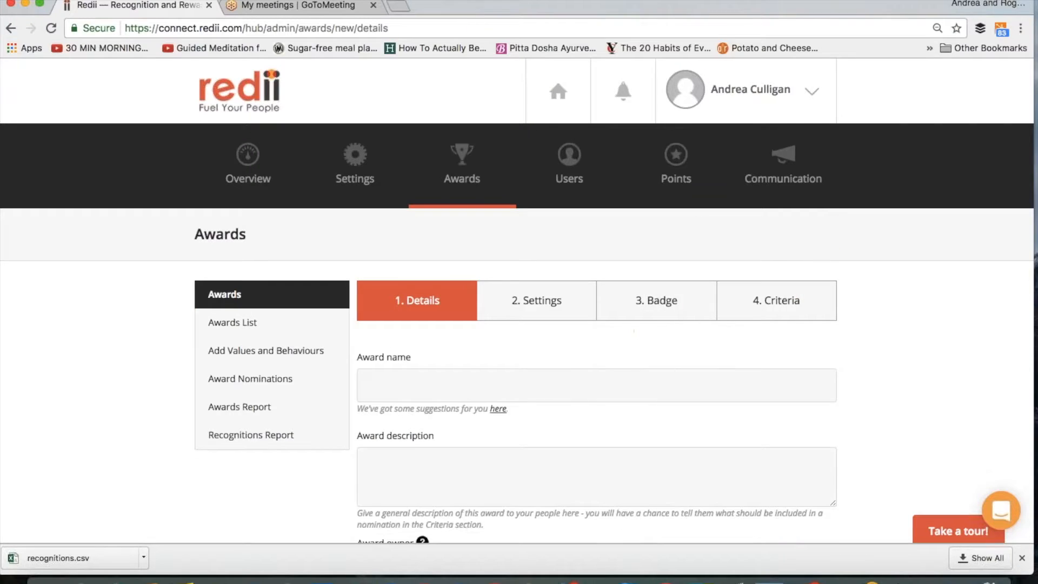
pyautogui.scroll(-5, 517, 302)
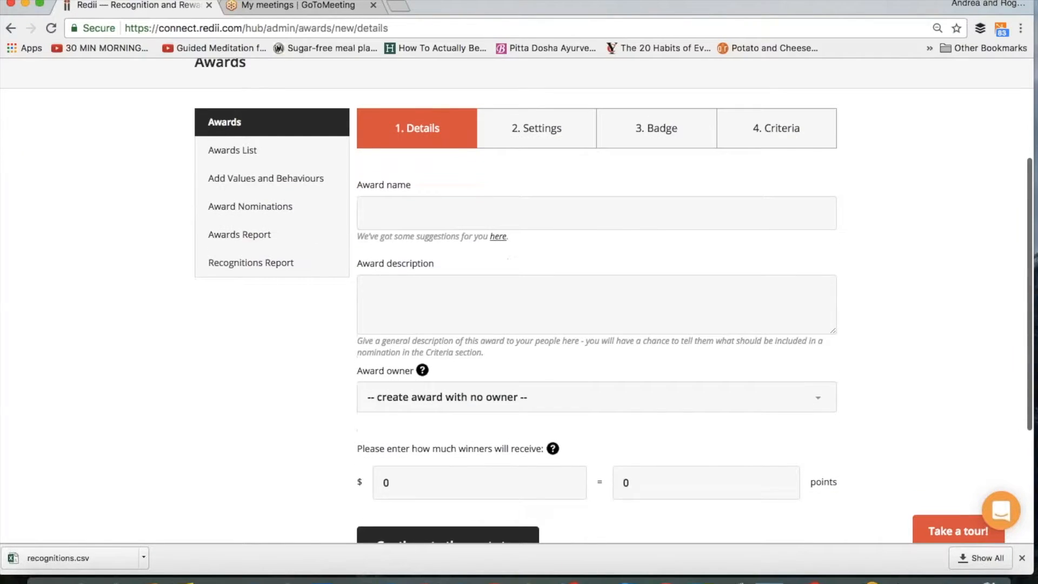
# Review the program's list of values and behaviours, and open the pending award nominations.
pyautogui.click(304, 175)
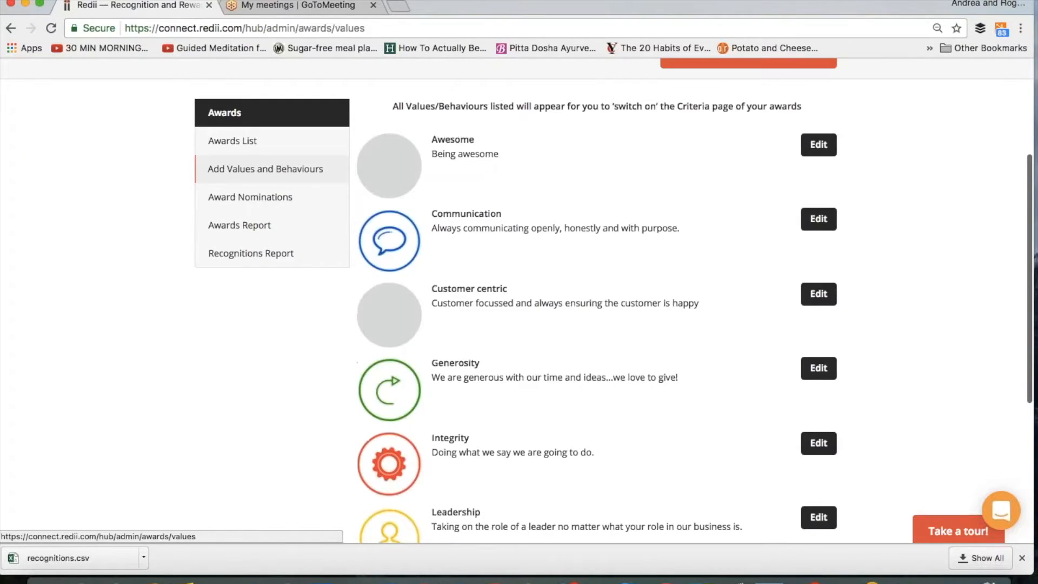
pyautogui.click(294, 214)
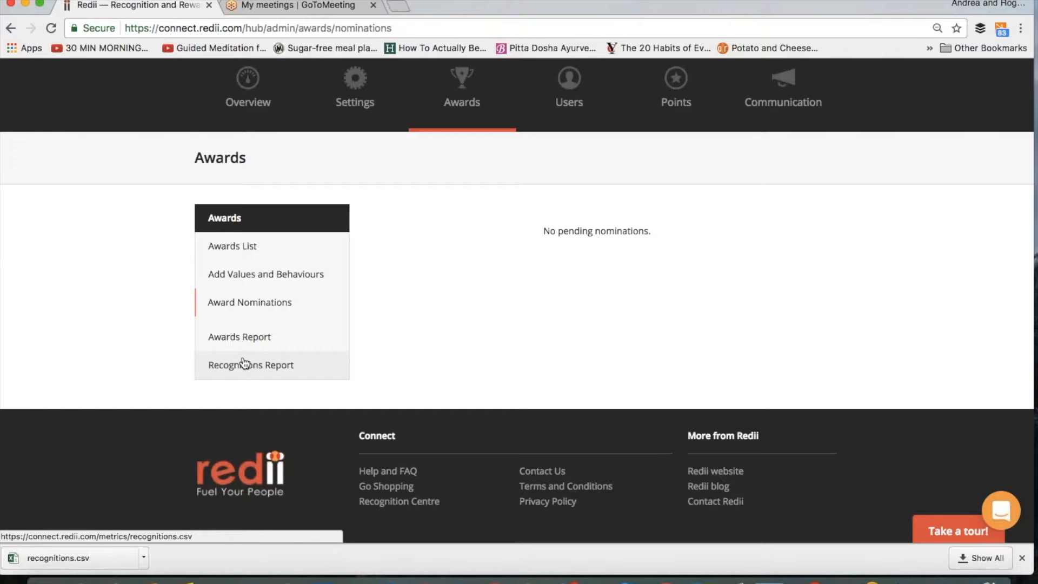
# Open the program's users list and look through the users' roles, points balances and statuses.
pyautogui.click(571, 86)
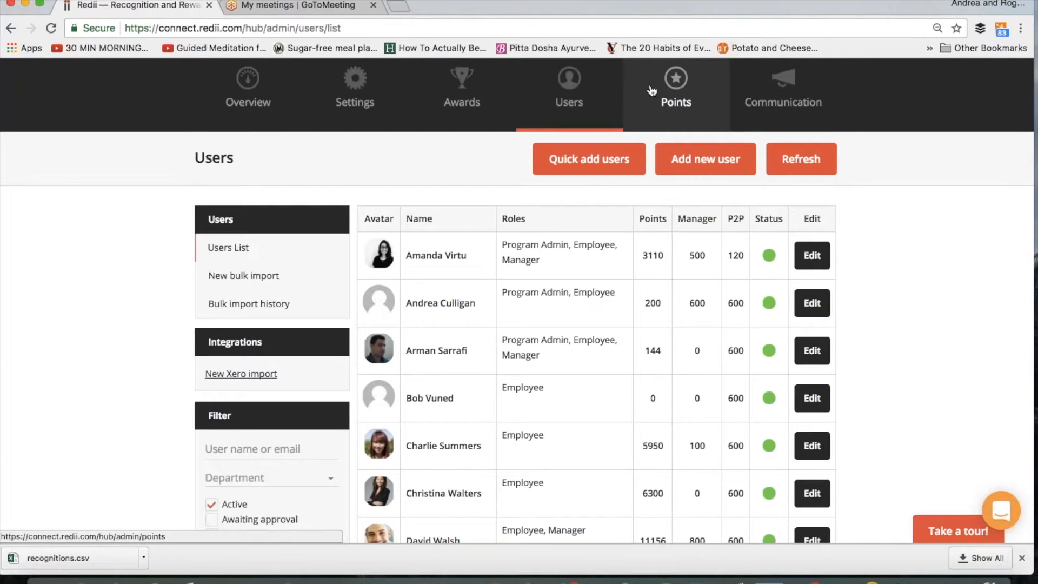
pyautogui.scroll(-4, 550, 329)
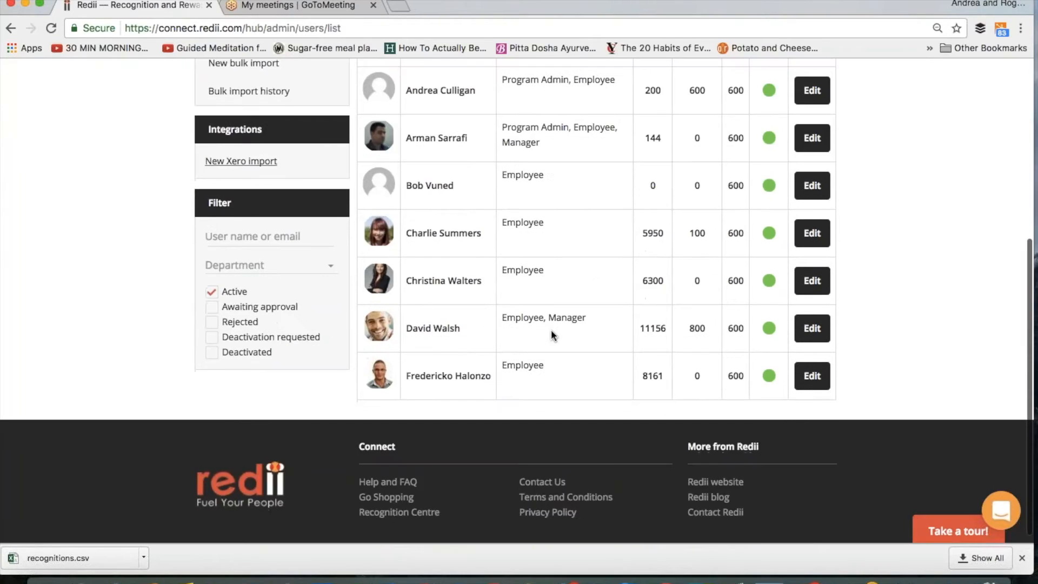
pyautogui.scroll(3, 550, 329)
pyautogui.scroll(2, 550, 330)
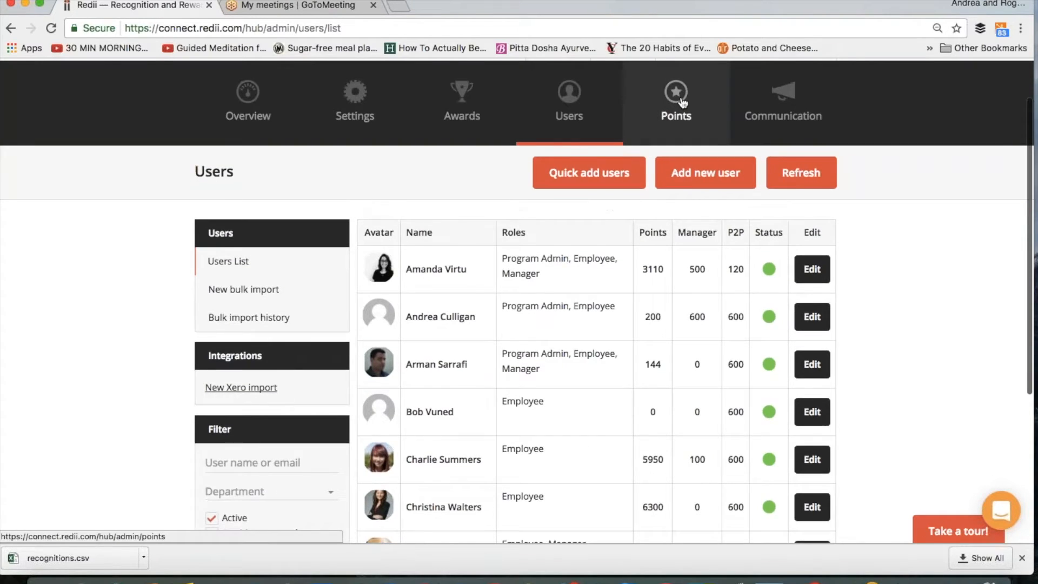
# Review the points administration pages for individual allocation, bulk assignment and automated allocation.
pyautogui.click(683, 102)
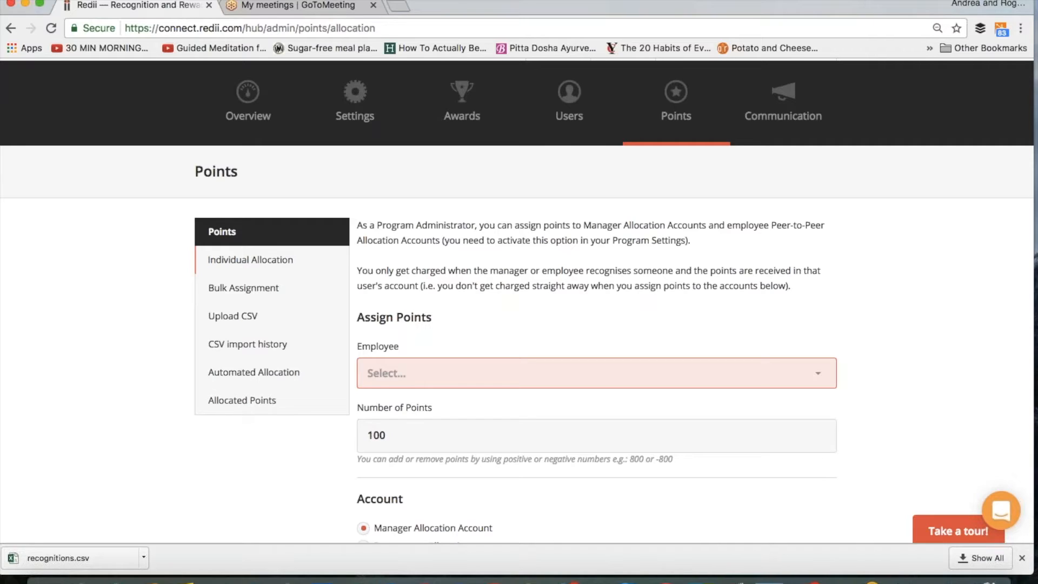
pyautogui.click(243, 292)
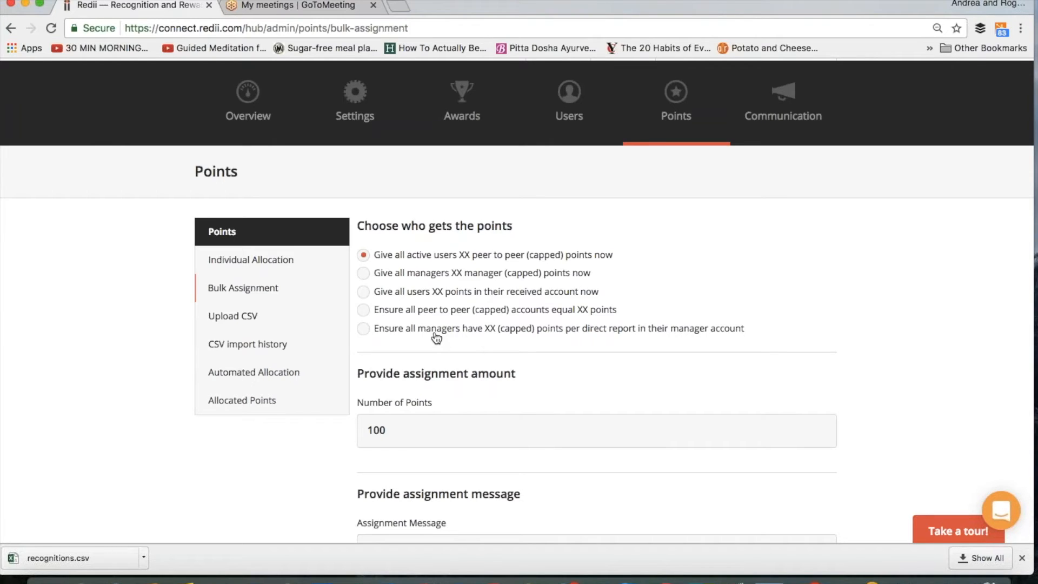
pyautogui.scroll(-5, 436, 338)
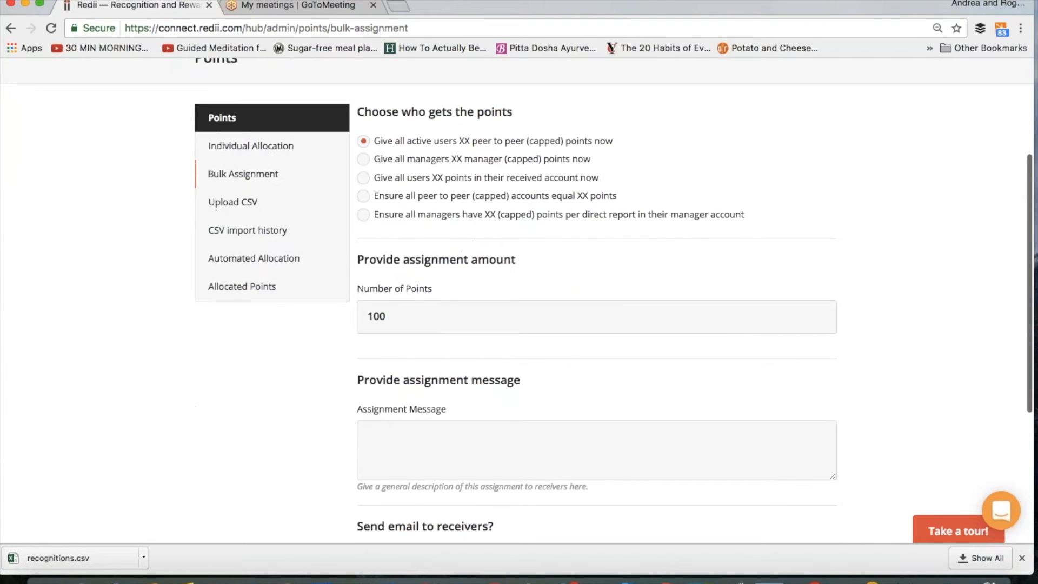
pyautogui.scroll(3, 516, 295)
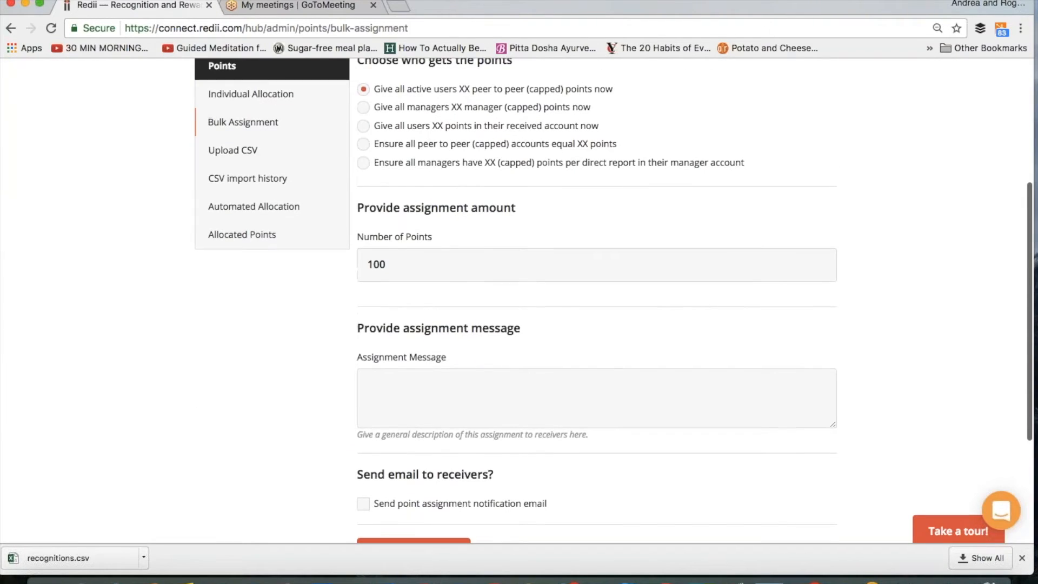
pyautogui.scroll(3, 594, 300)
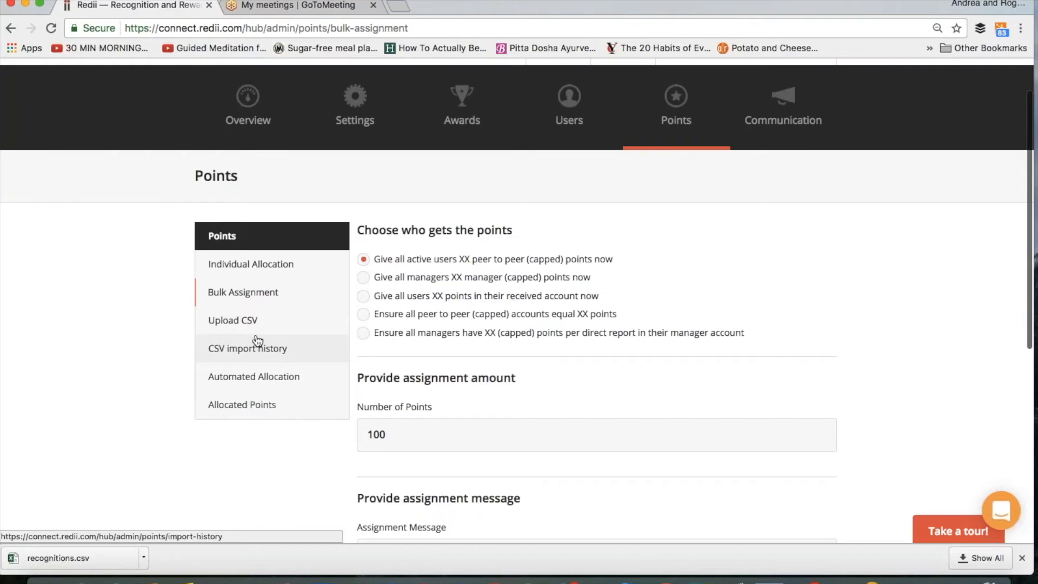
pyautogui.click(252, 389)
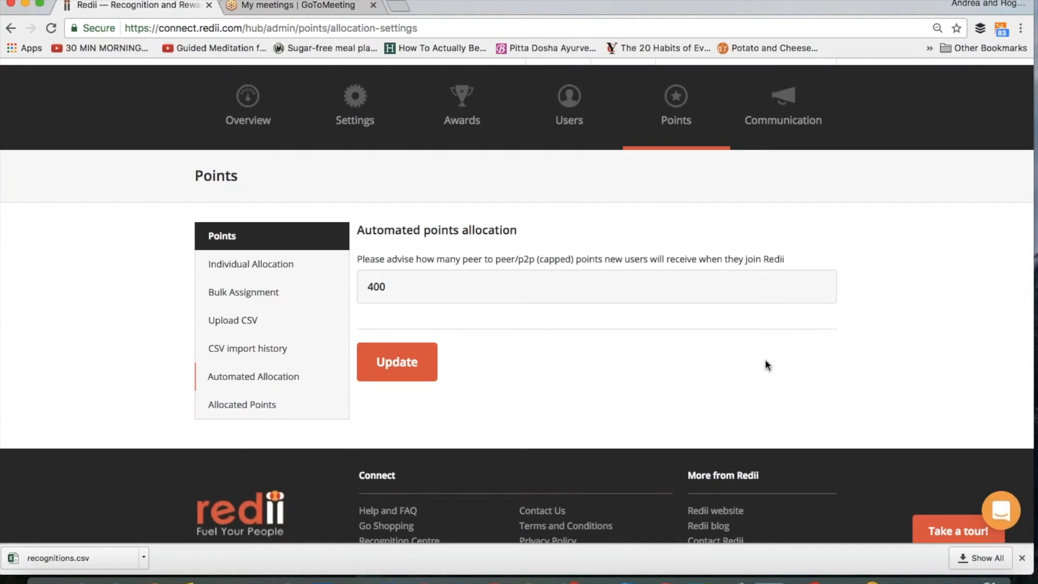
# Post a new program announcement reading "Business Vision" to the Recognition Wall and send it via email.
pyautogui.click(782, 105)
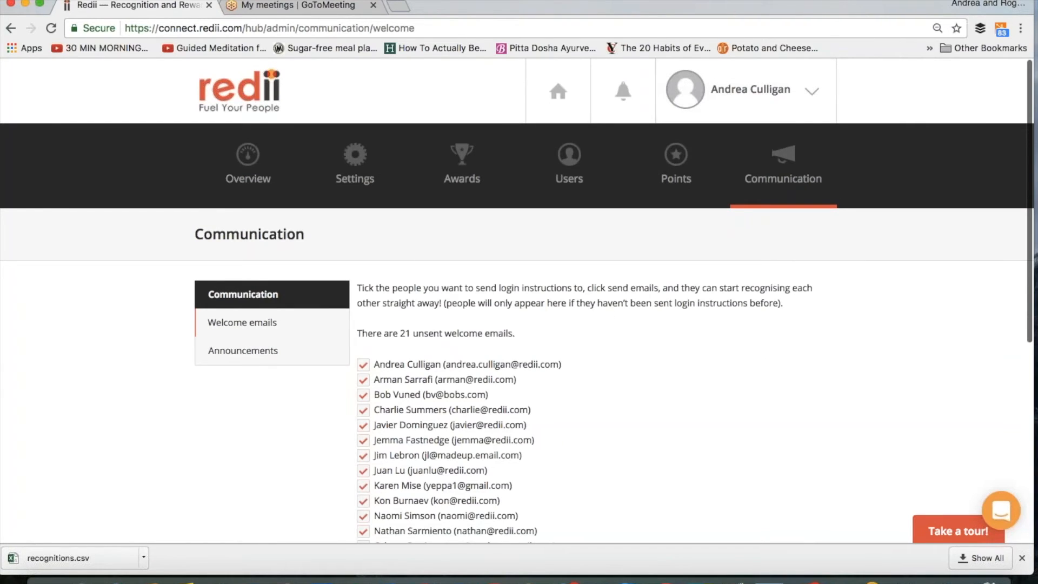
pyautogui.click(239, 351)
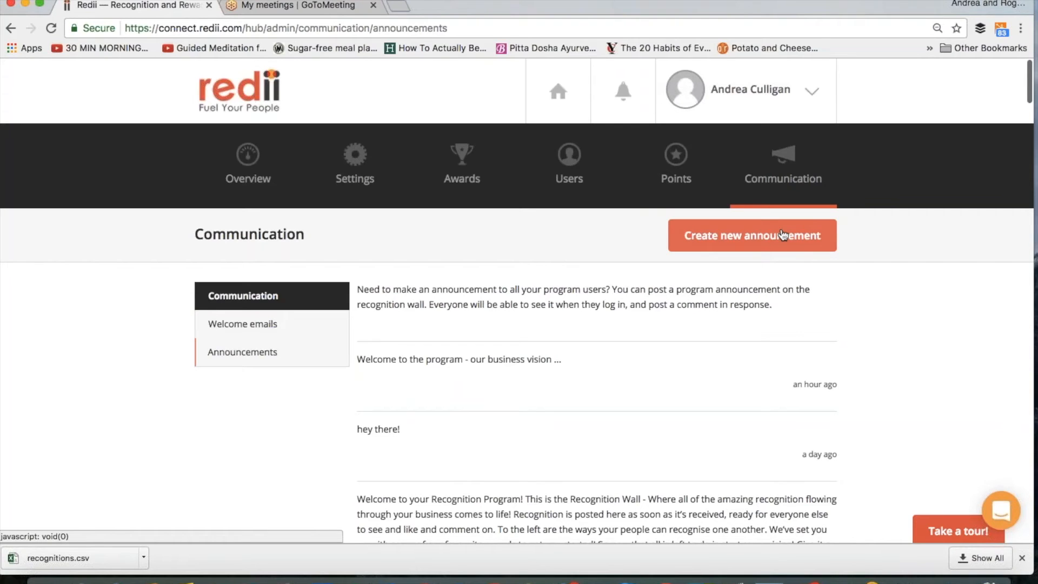
pyautogui.click(783, 234)
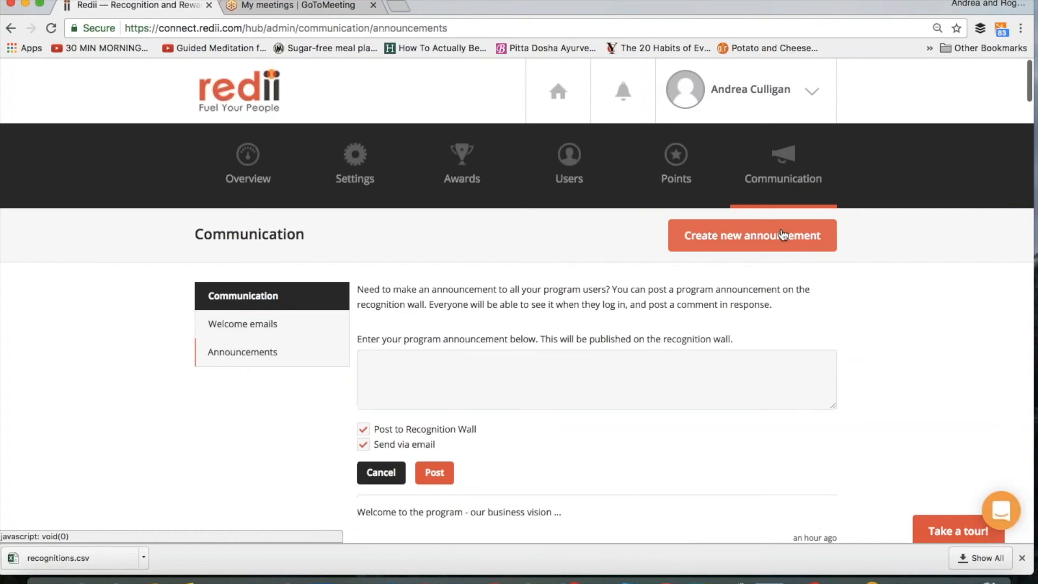
pyautogui.write('Business Vision')
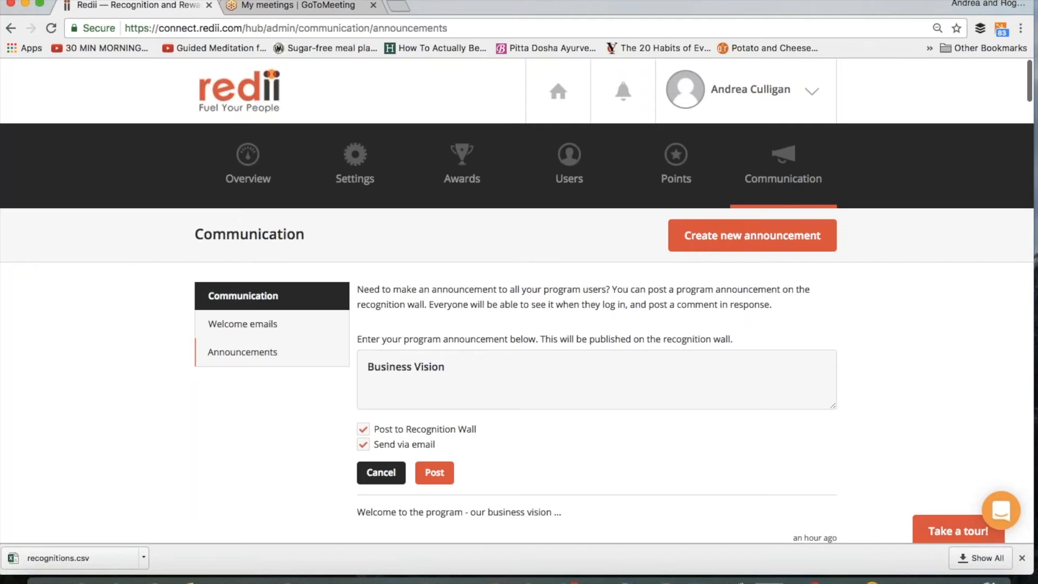
pyautogui.click(432, 476)
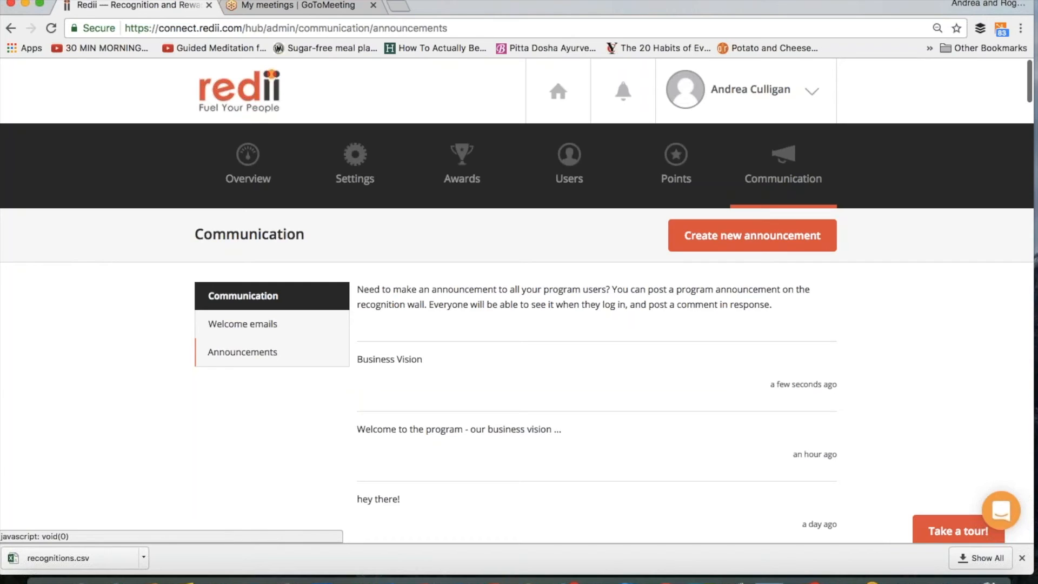
# Return to the dashboard to view the announcement on the Recognition Wall, and switch to GoToMeeting.
pyautogui.click(265, 98)
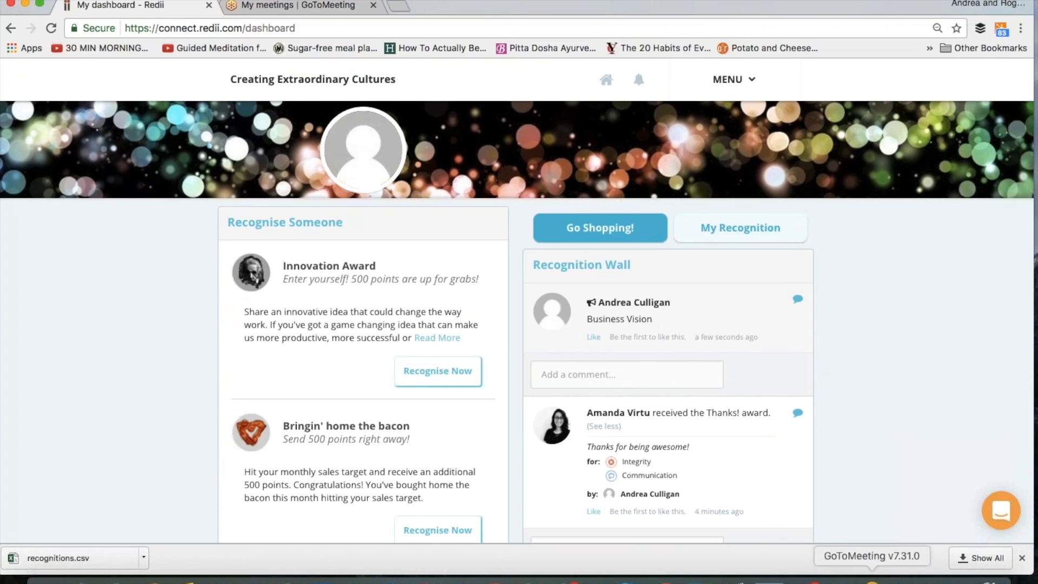
pyautogui.click(871, 581)
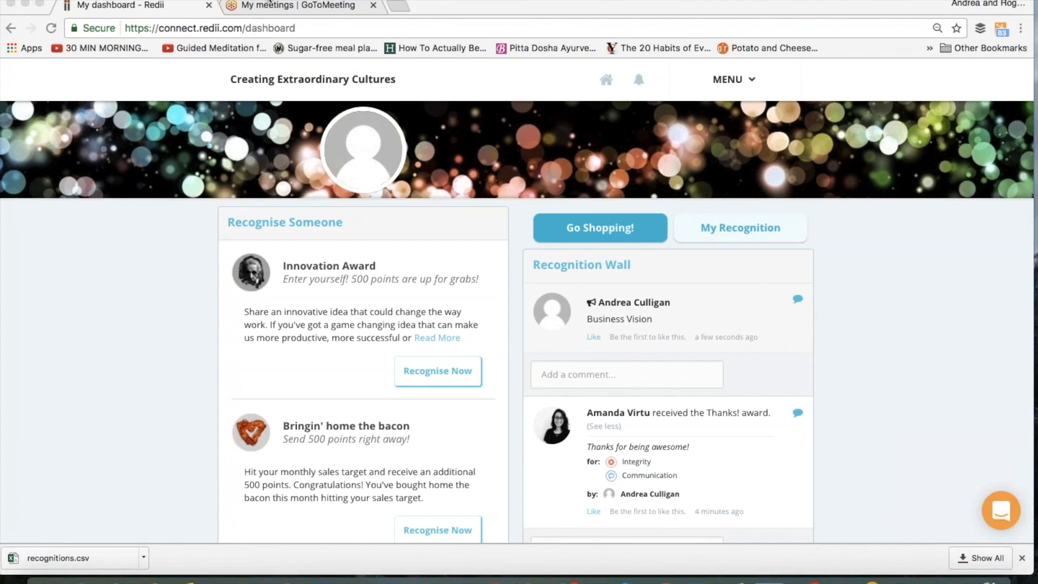